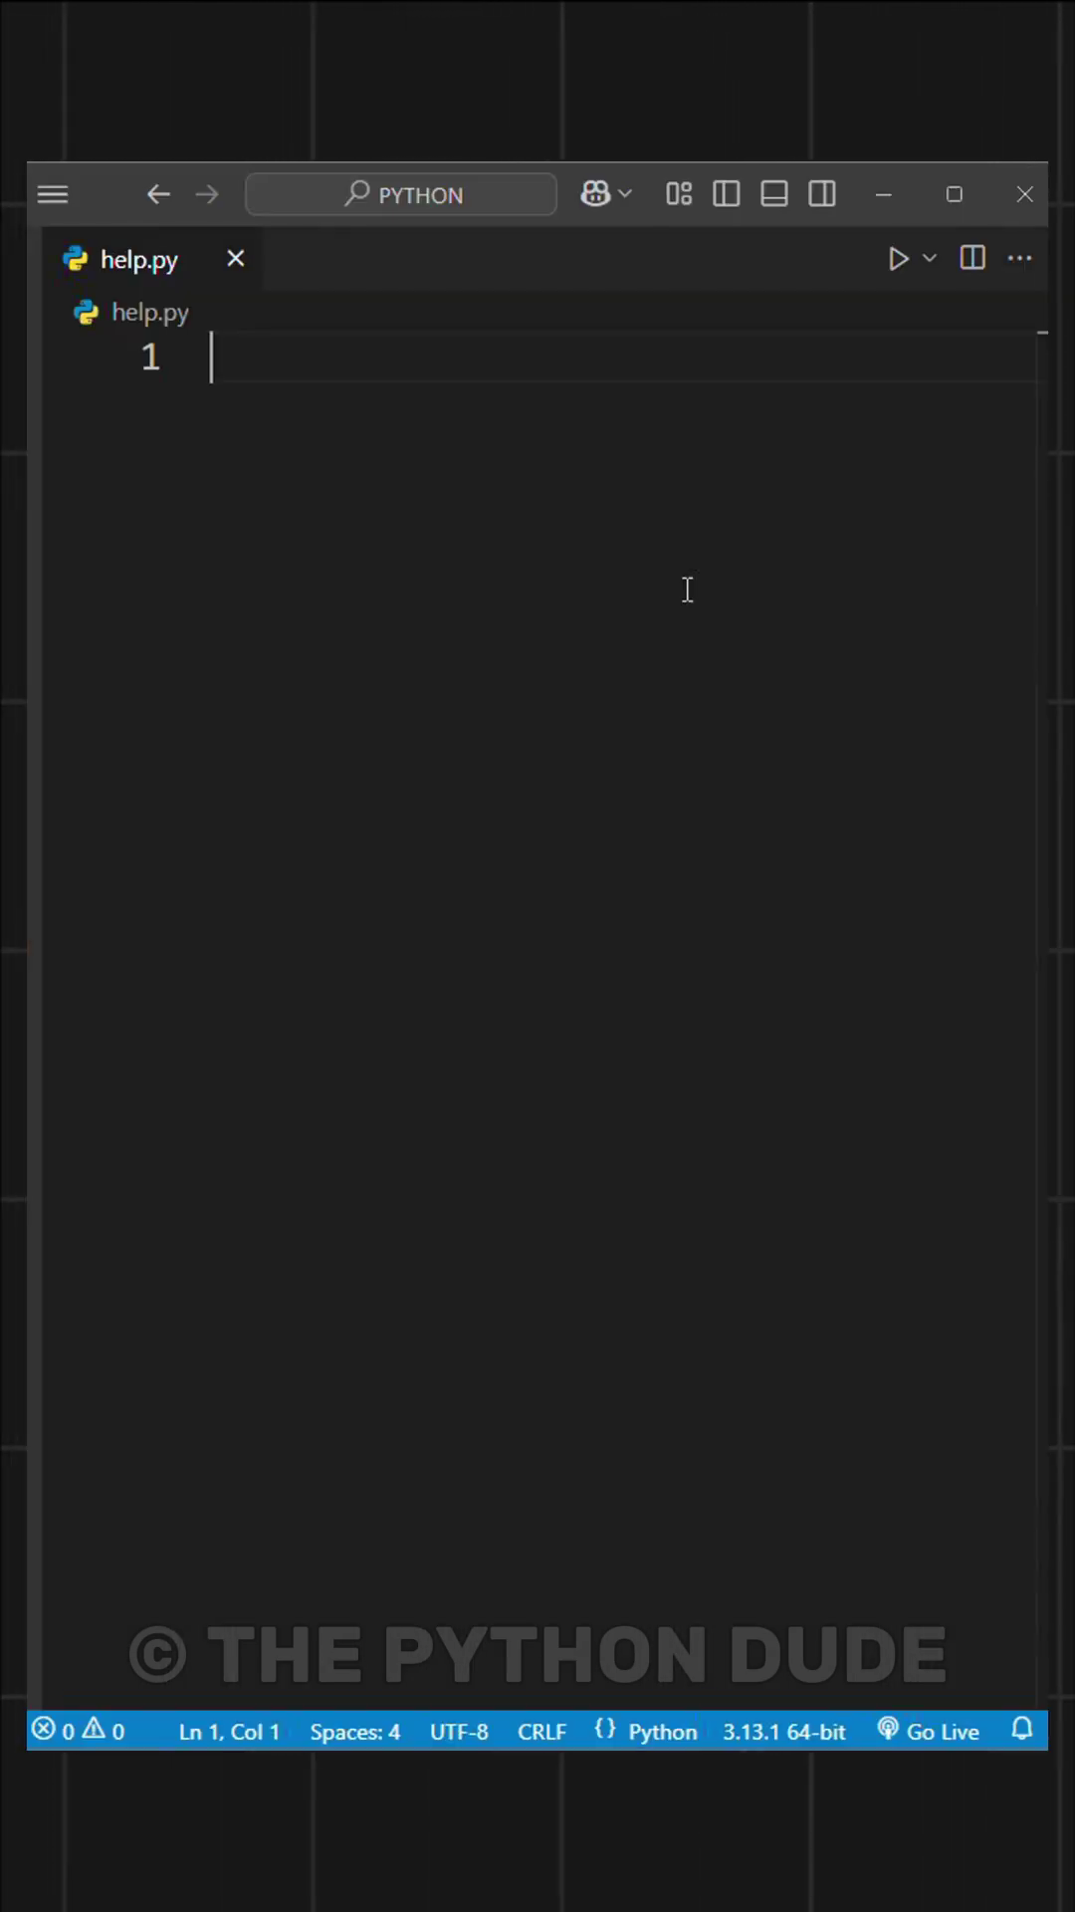
{"action": "type", "text": "help(len"}
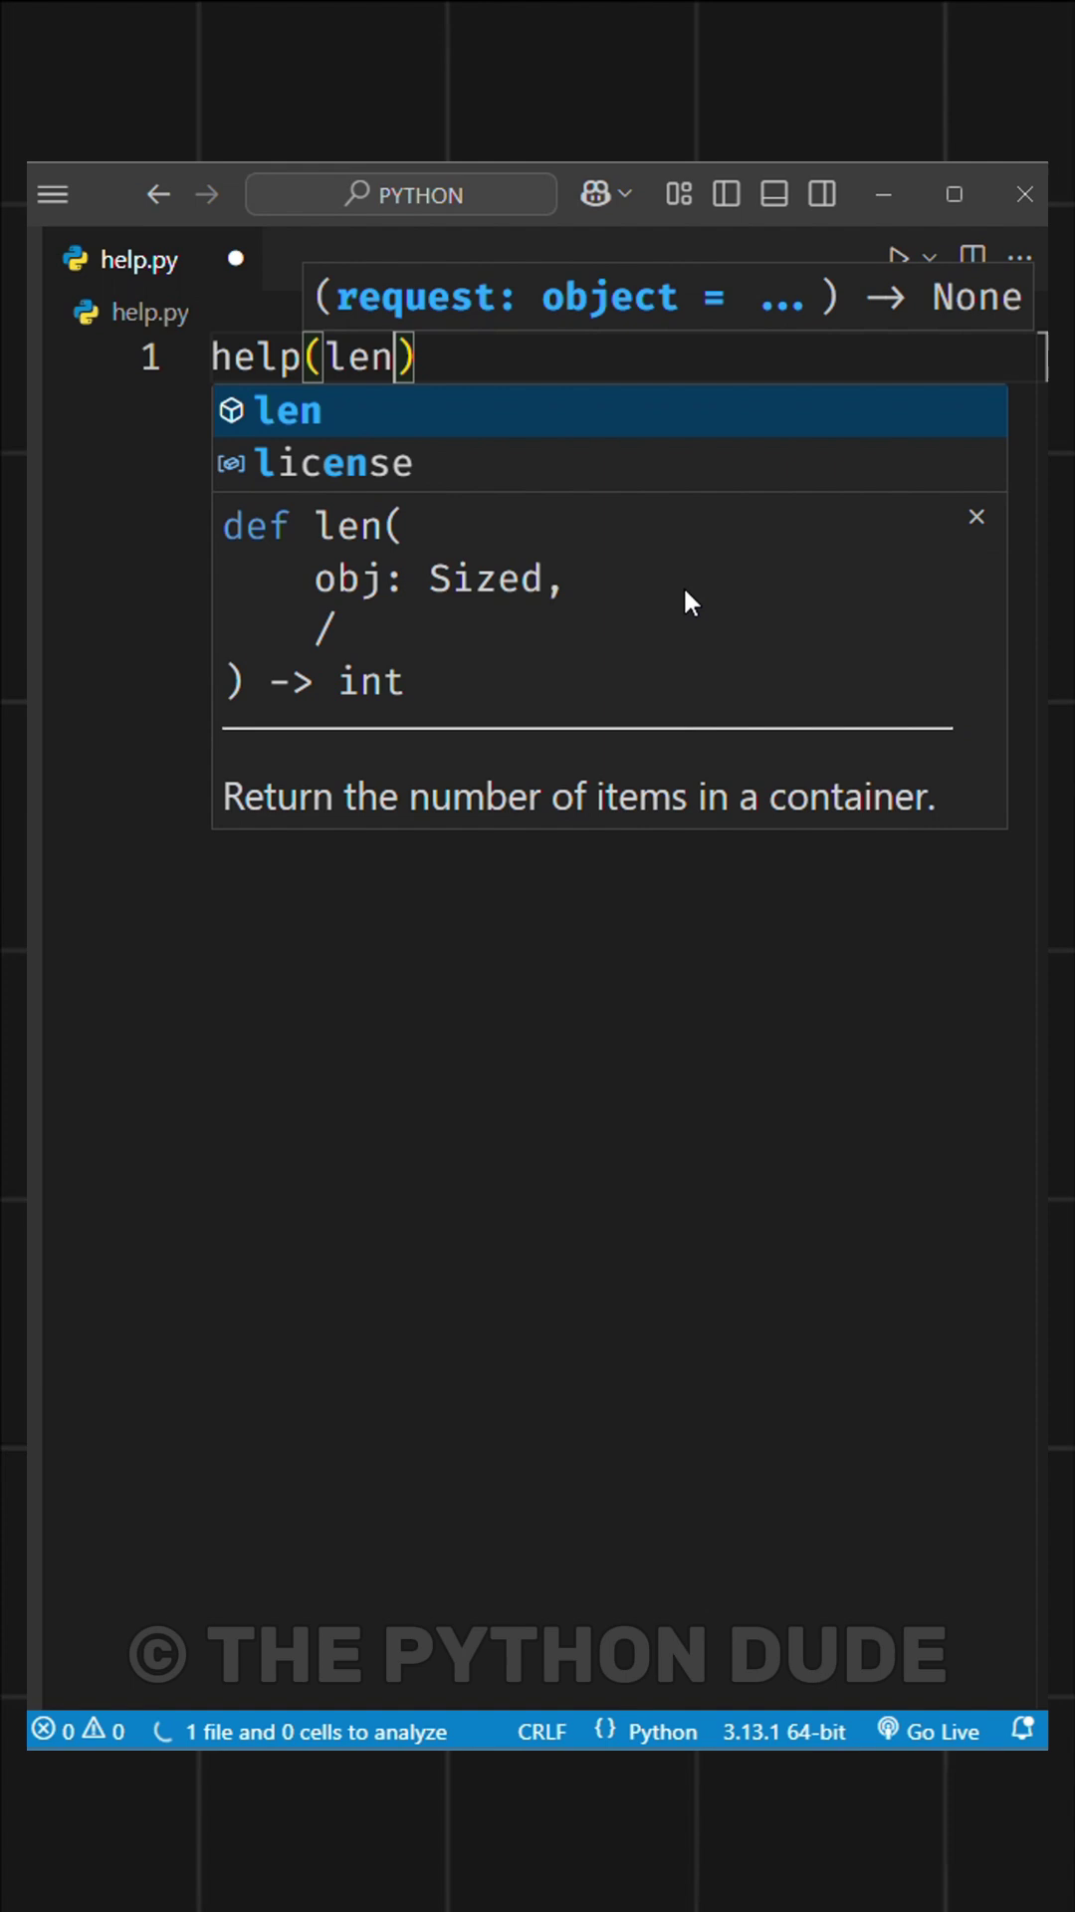
{"action": "type", "text": ")"}
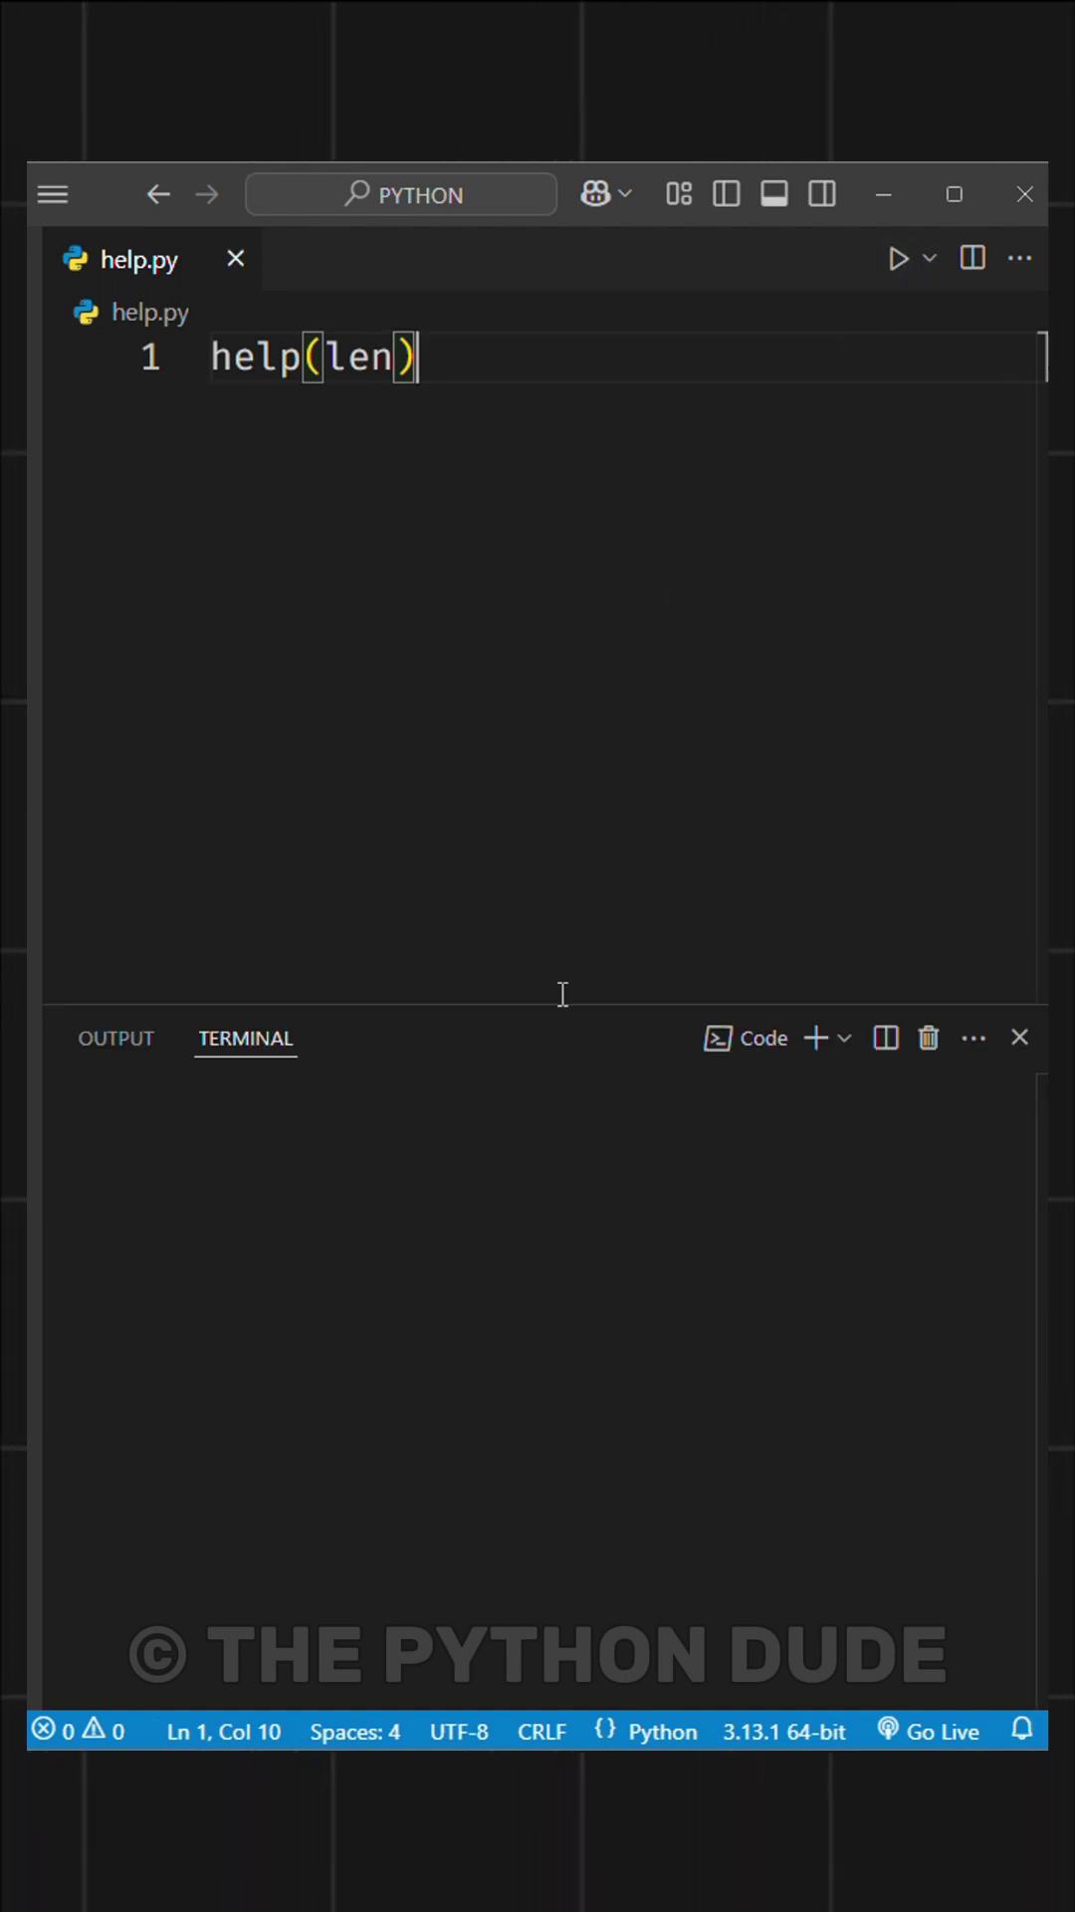
Read the help(len) documentation in the terminal, then close the terminal panel.
{"action": "left_click_drag", "start_coordinate": [772, 1054], "coordinate": [79, 956]}
{"action": "left_click", "coordinate": [522, 1184]}
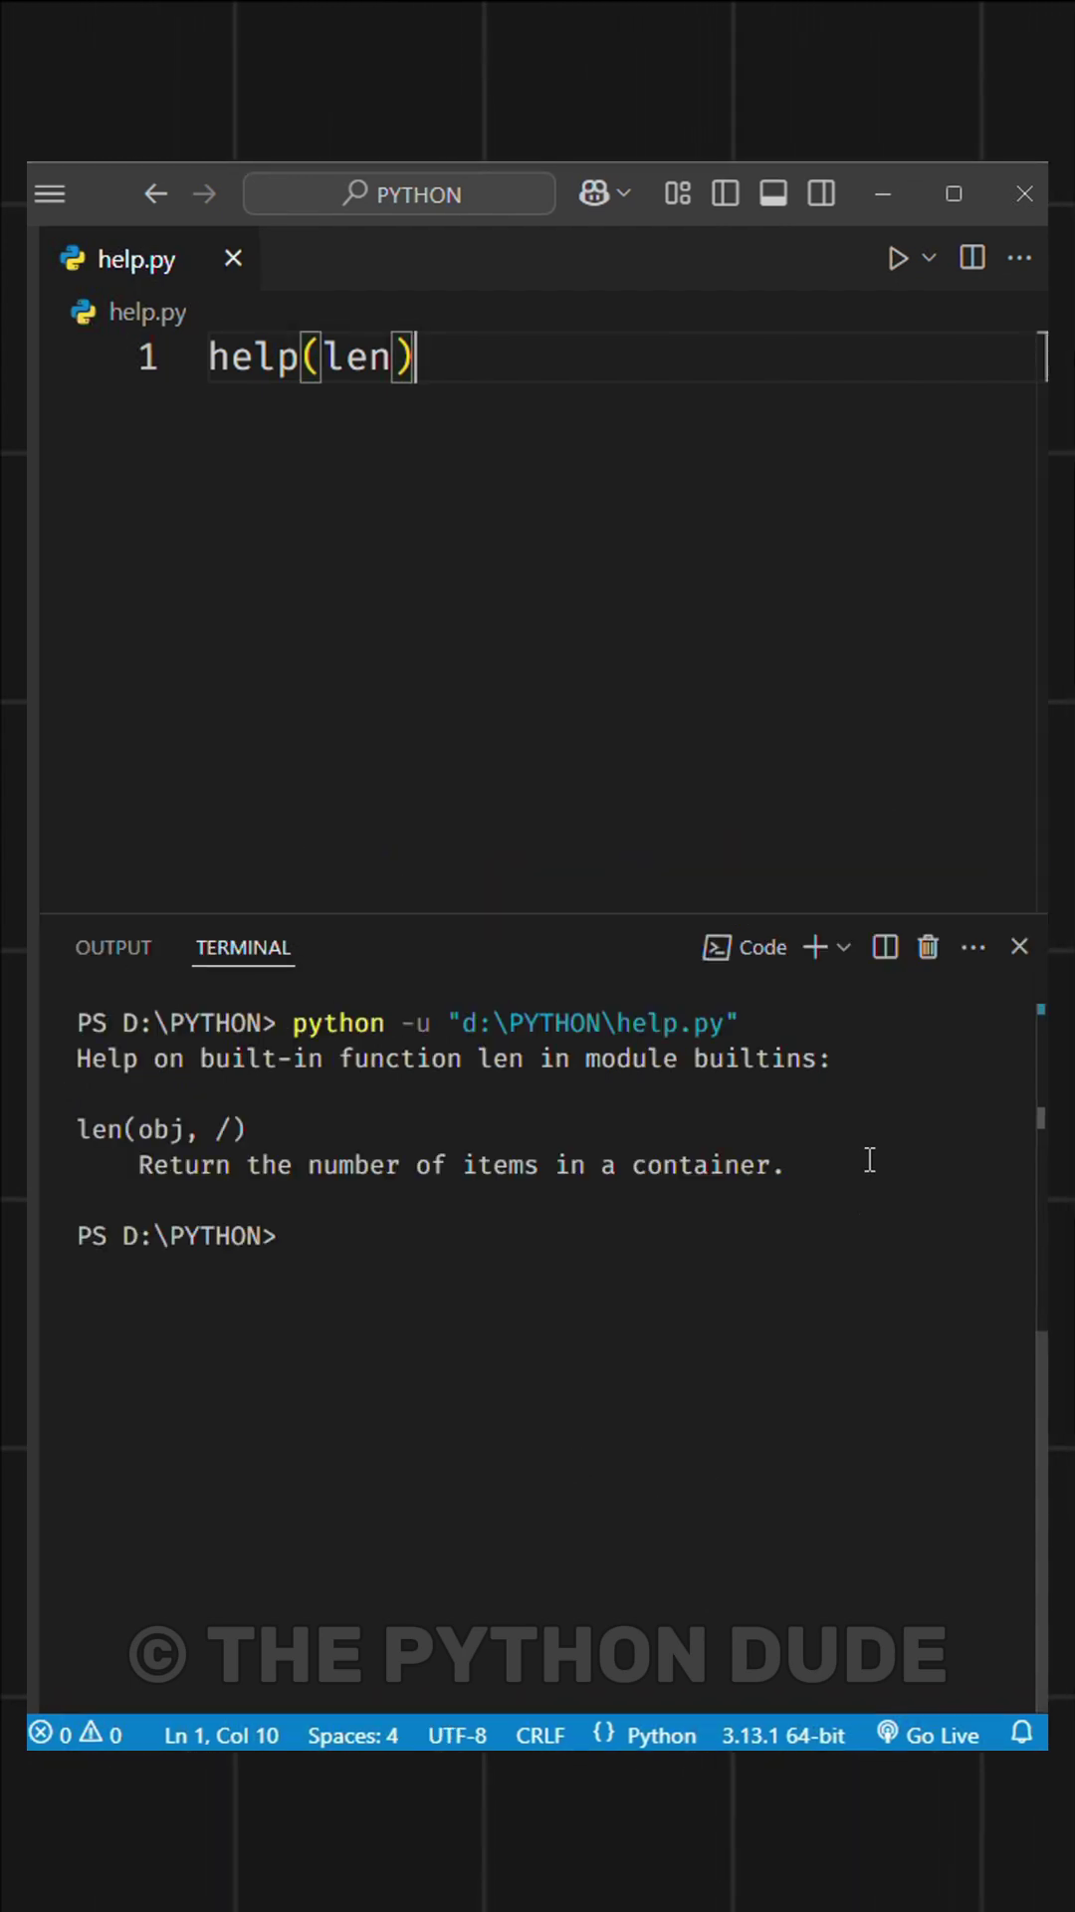
{"action": "left_click", "coordinate": [928, 946]}
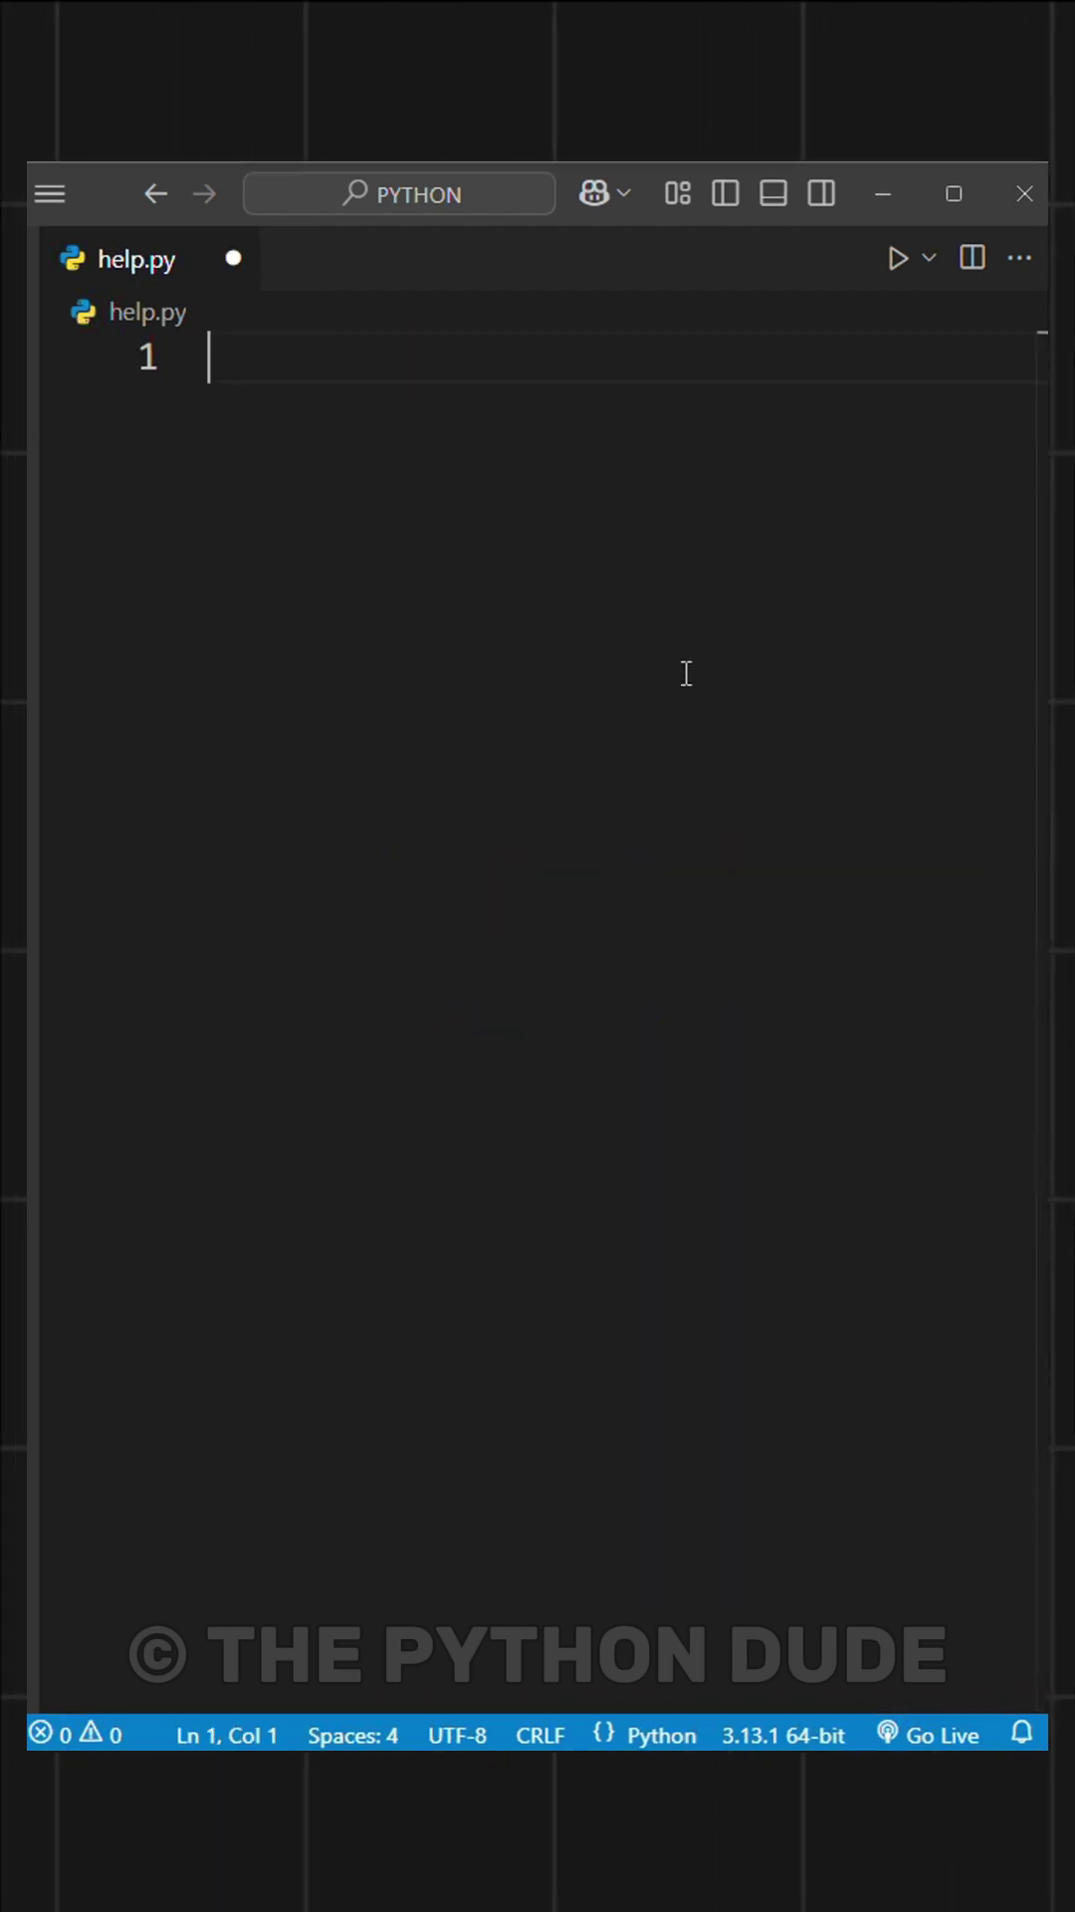
{"action": "type", "text": "import numpy as np  "}
{"action": "type", "text": "help"}
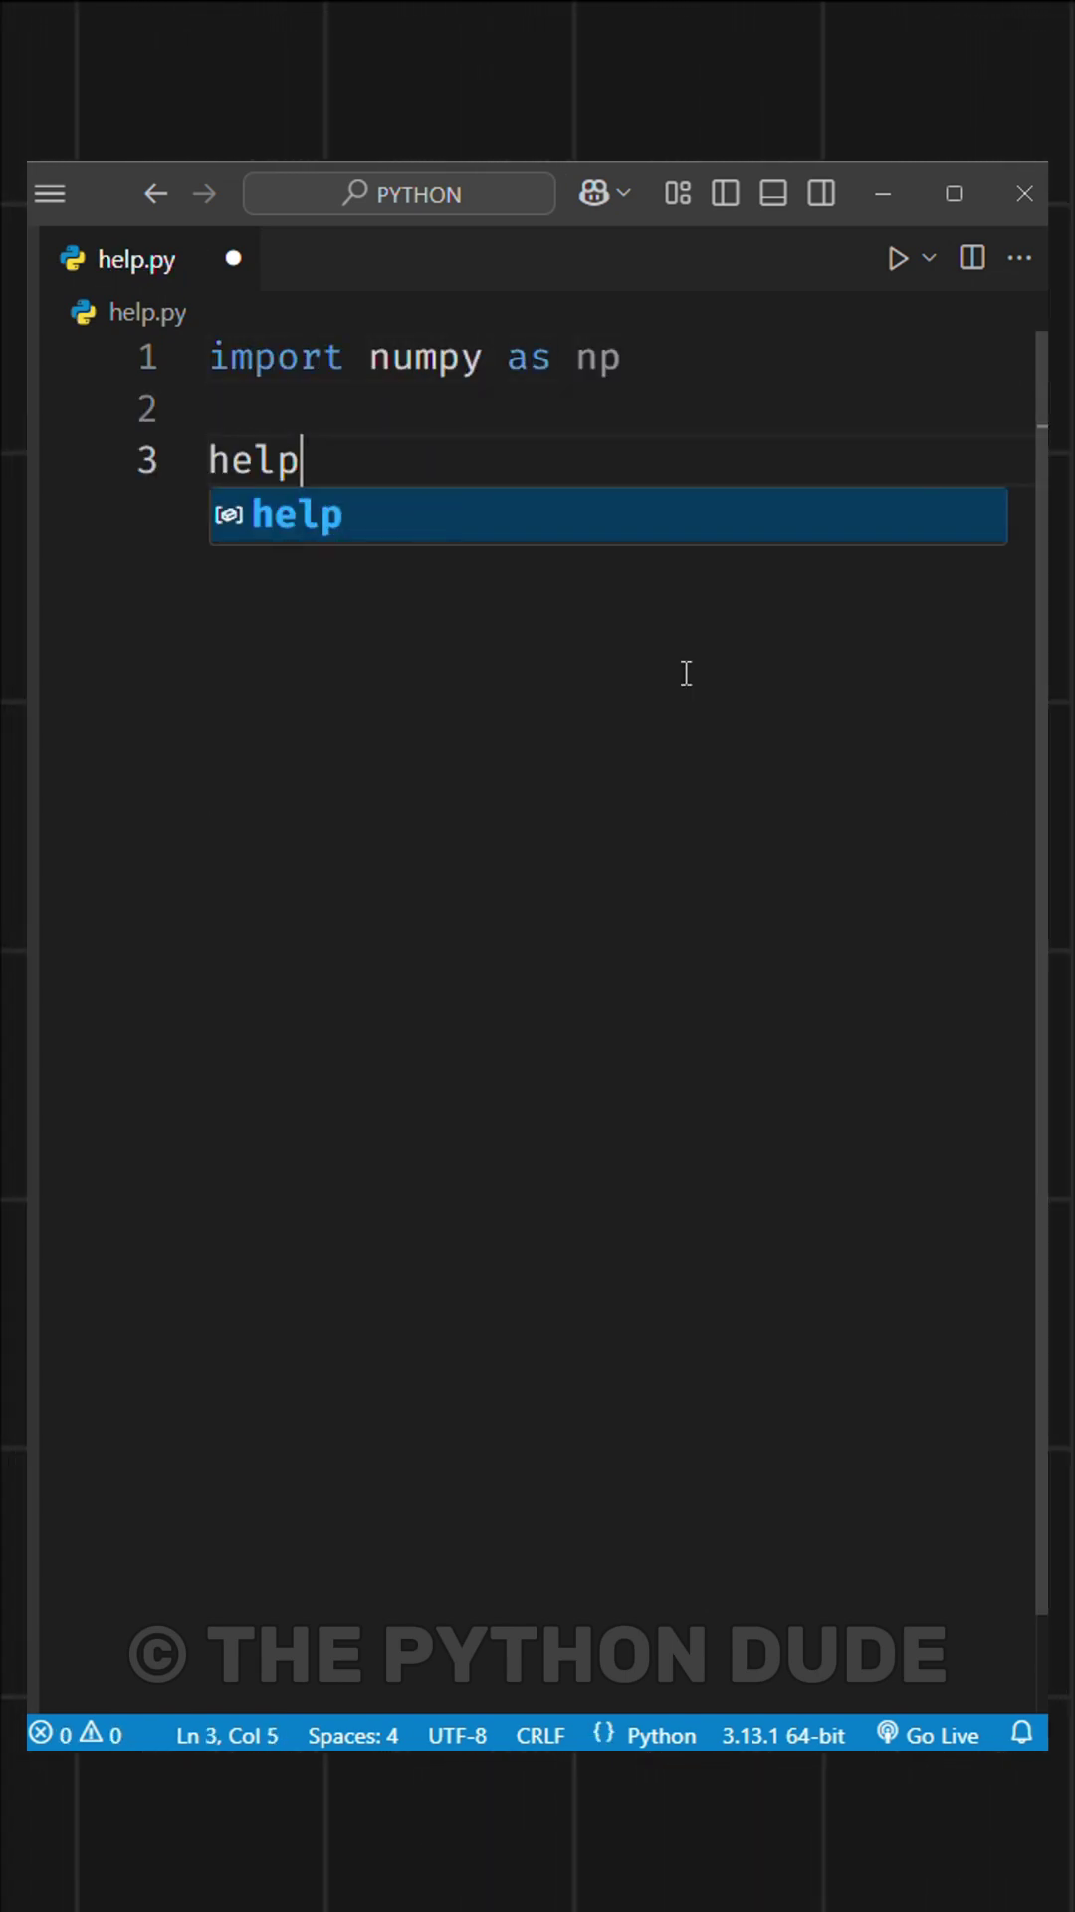
{"action": "type", "text": "(np)"}
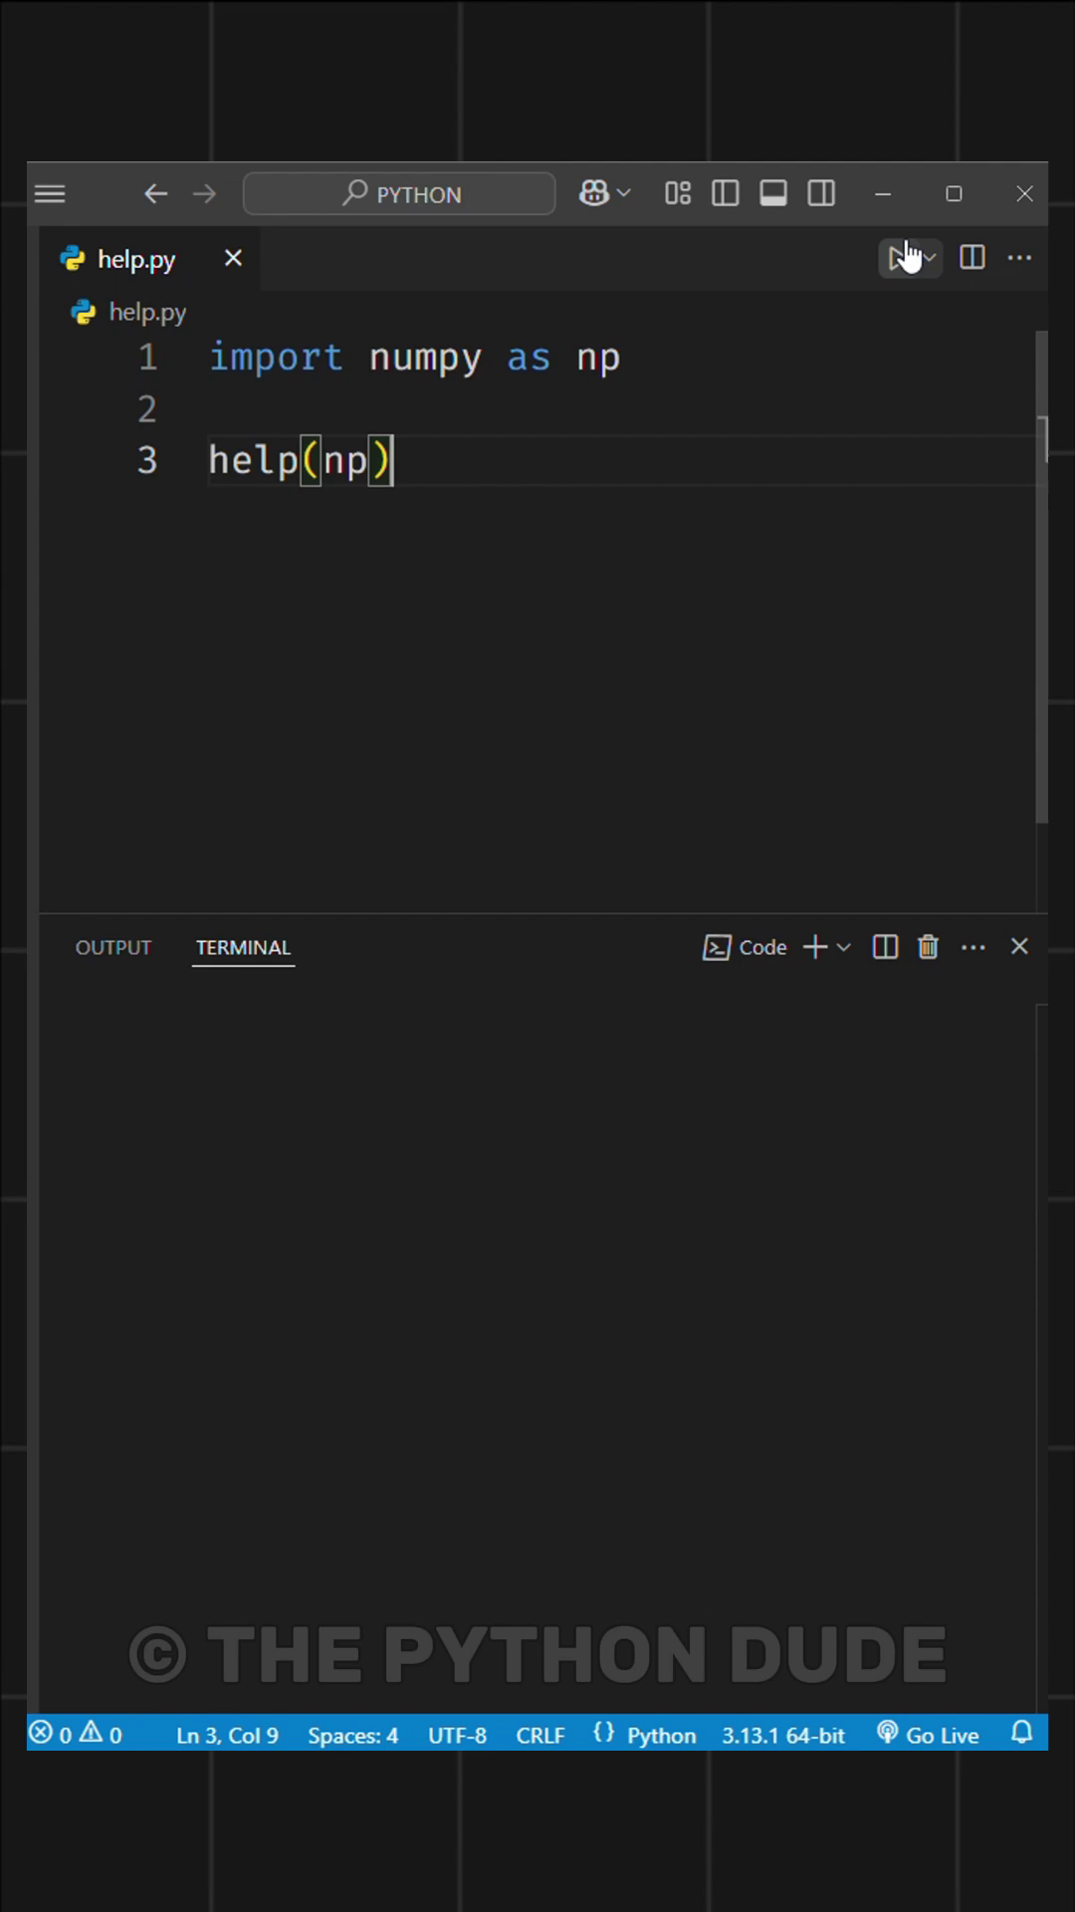
Enlarge the terminal to read NumPy's documentation, close it, and clear all code in help.py.
{"action": "mouse_move", "coordinate": [583, 915]}
{"action": "left_mouse_down"}
{"action": "mouse_move", "coordinate": [569, 519]}
{"action": "mouse_move", "coordinate": [896, 718]}
{"action": "left_mouse_up"}
{"action": "left_click", "coordinate": [929, 748]}
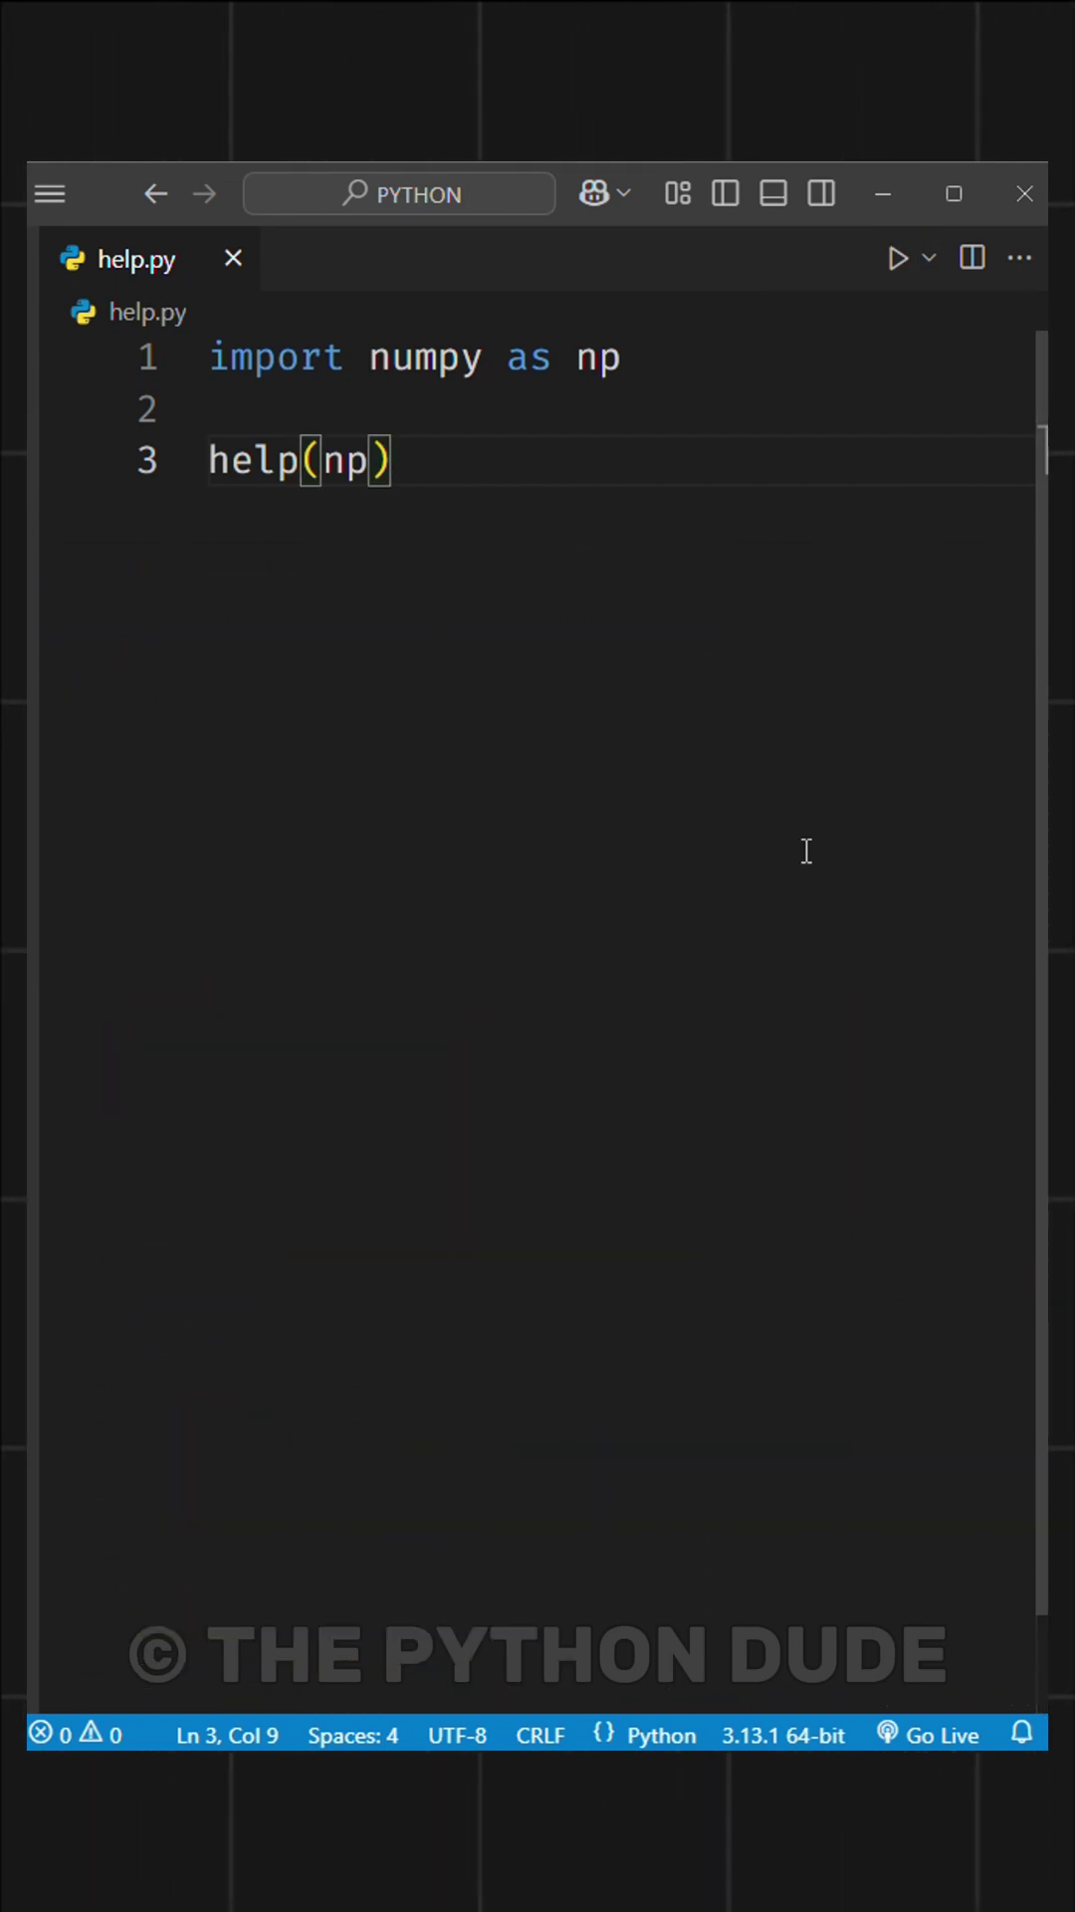
{"action": "key", "text": "ctrl+a"}
{"action": "key", "text": "BackSpace"}
Save and run help.py, enlarging the terminal to read greet's docstring output.
{"action": "key", "text": "ctrl+s"}
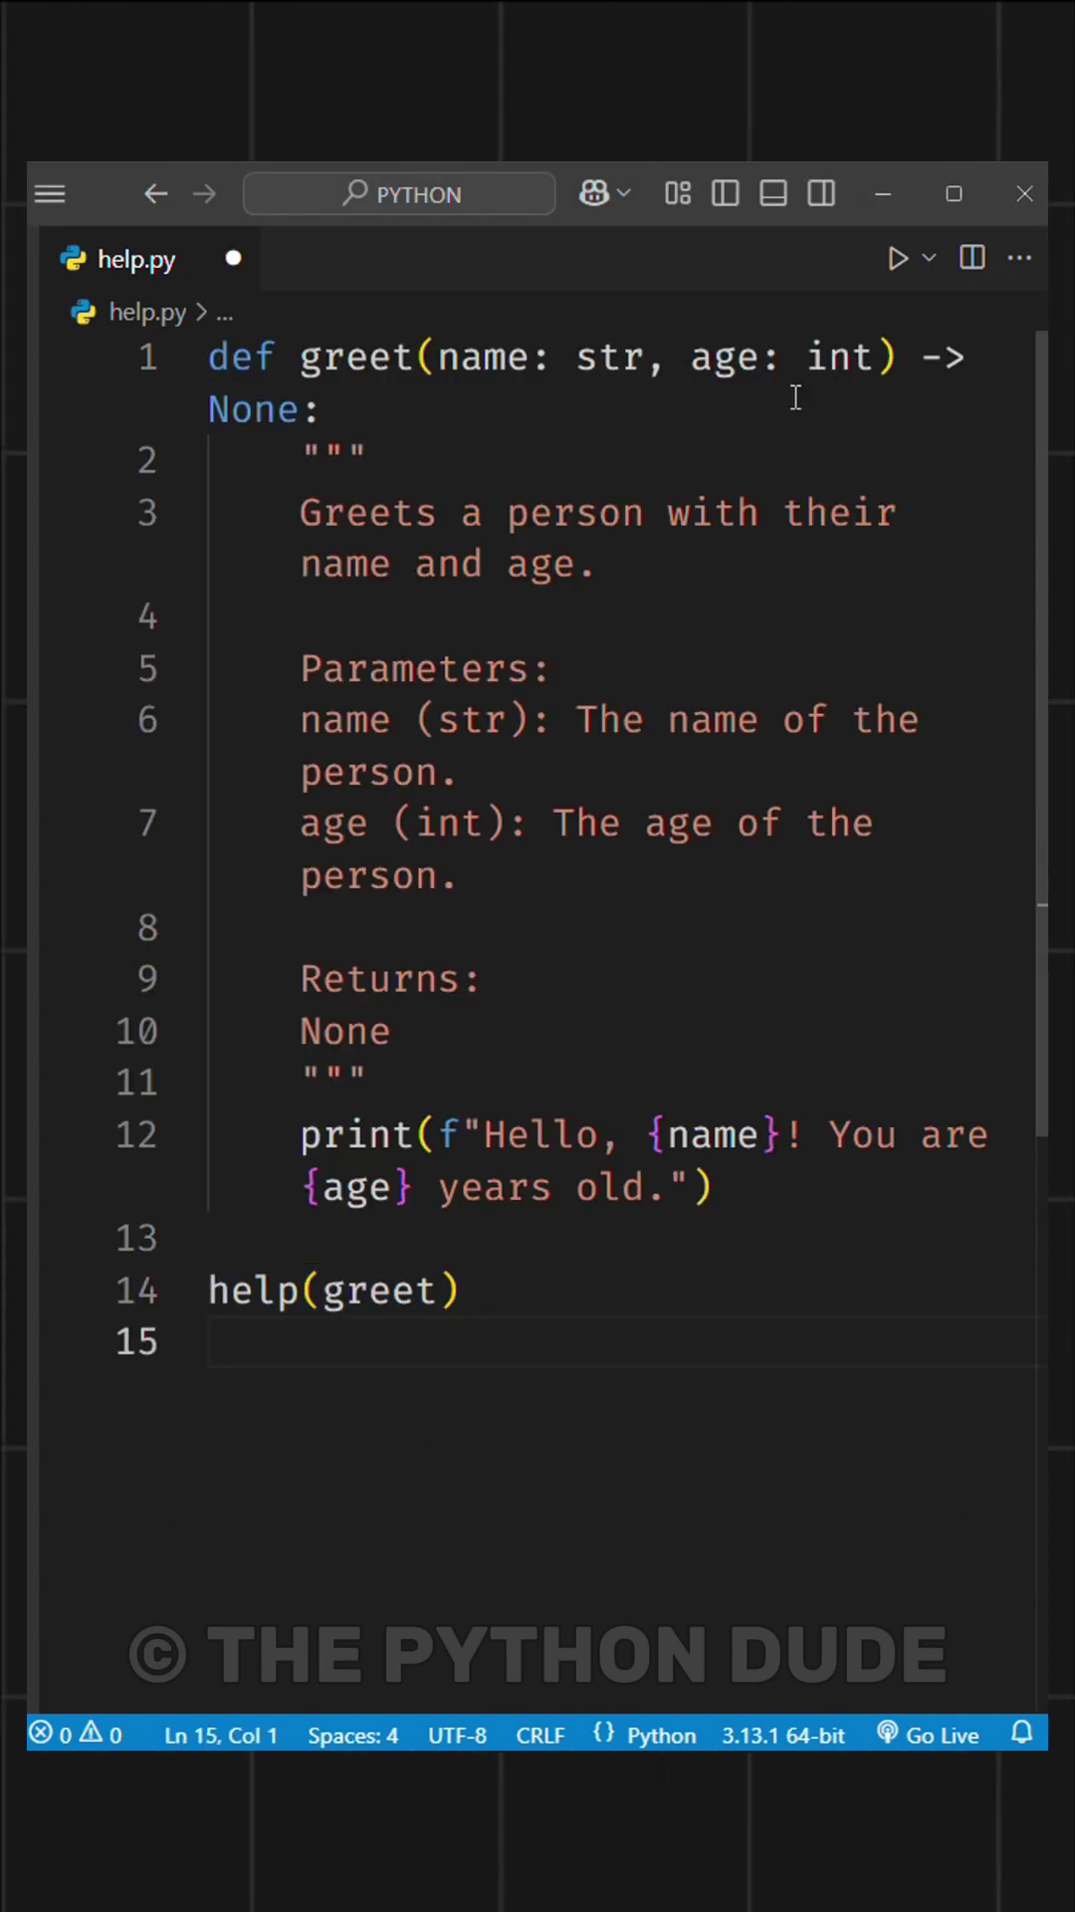
{"action": "left_click", "coordinate": [897, 259]}
{"action": "left_click_drag", "start_coordinate": [523, 727], "coordinate": [517, 505]}
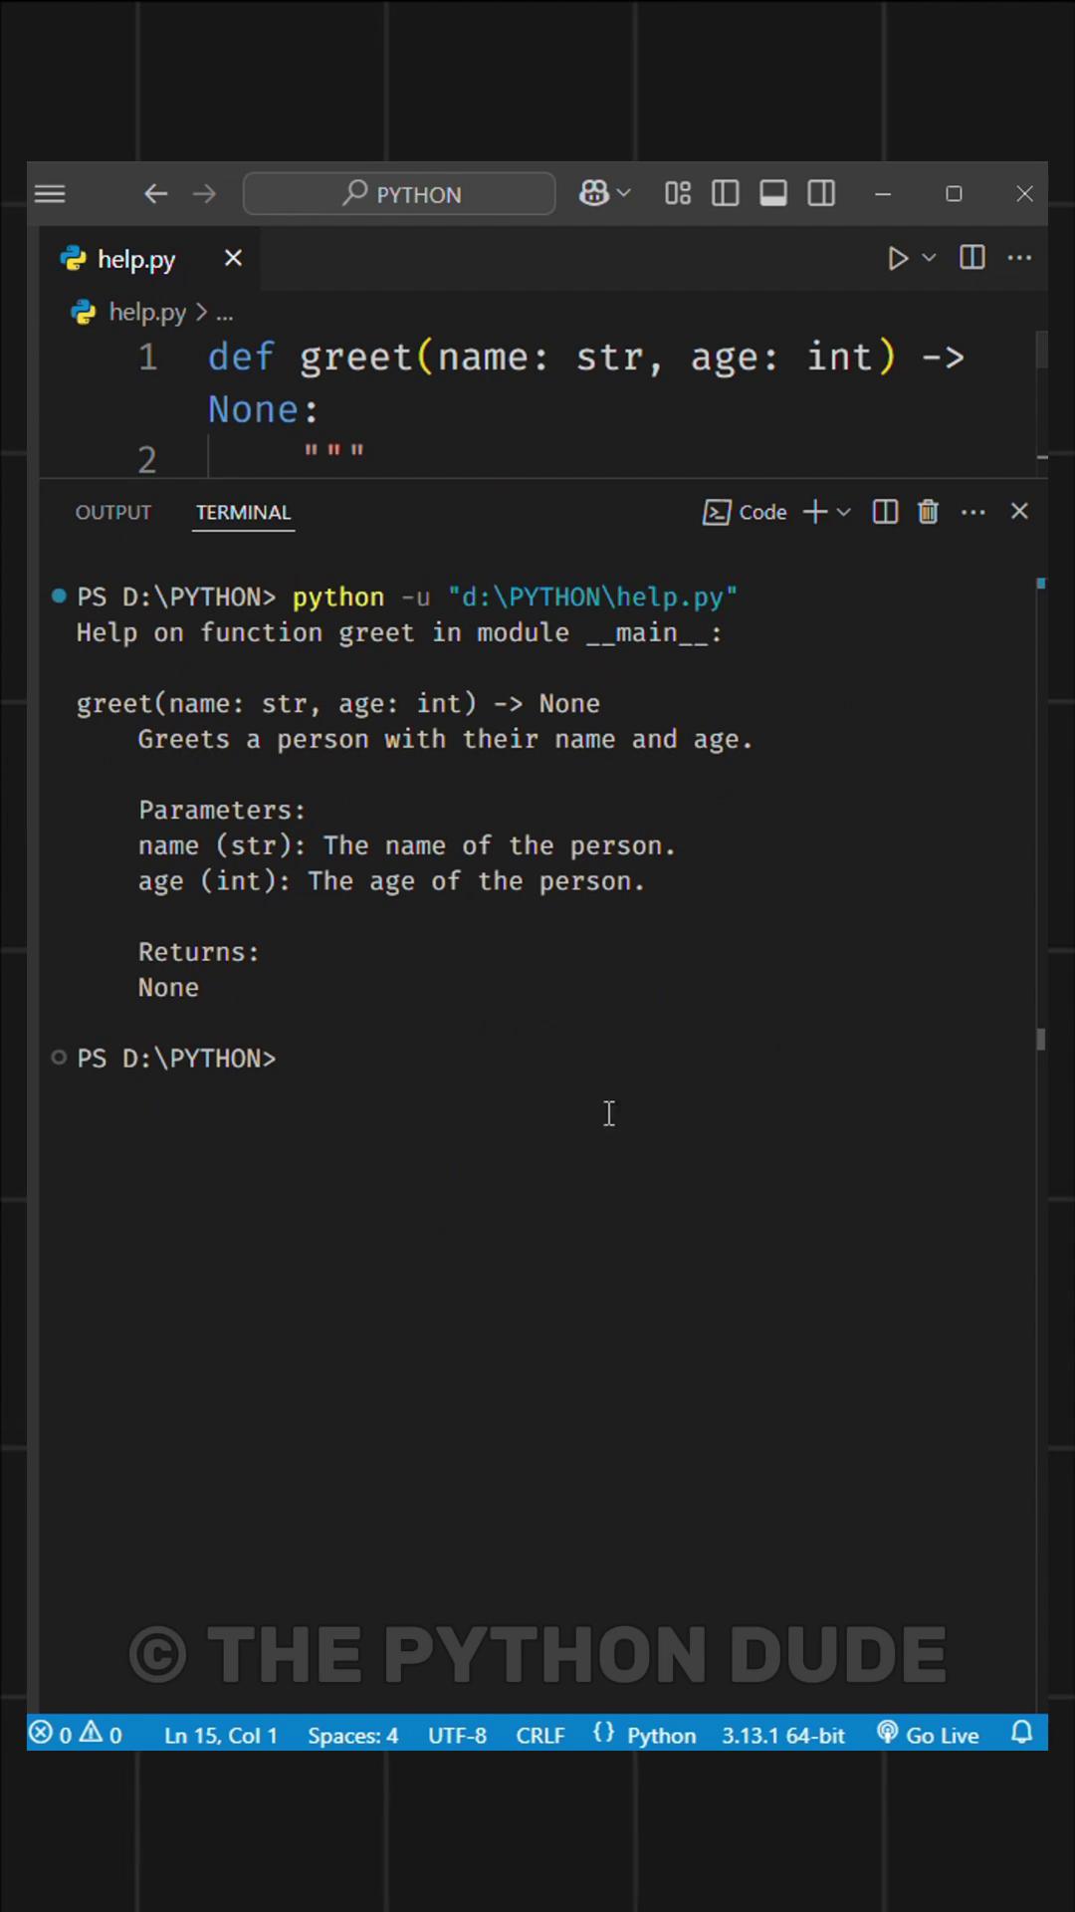